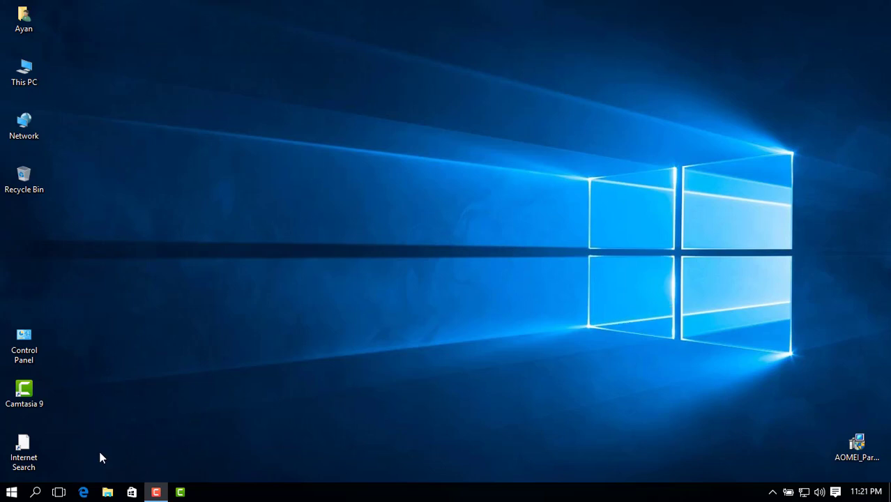
# - Browse the full list of installed apps and launch Microsoft Edge
pyautogui.click(7, 495)
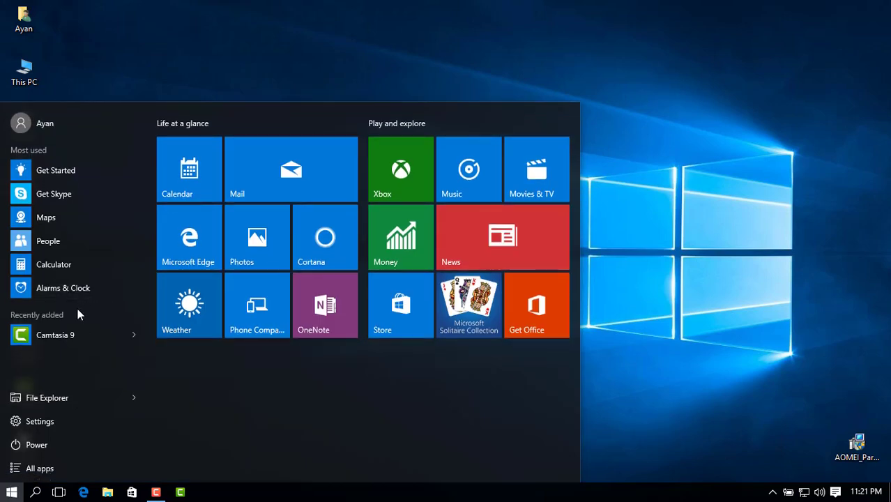
pyautogui.click(39, 468)
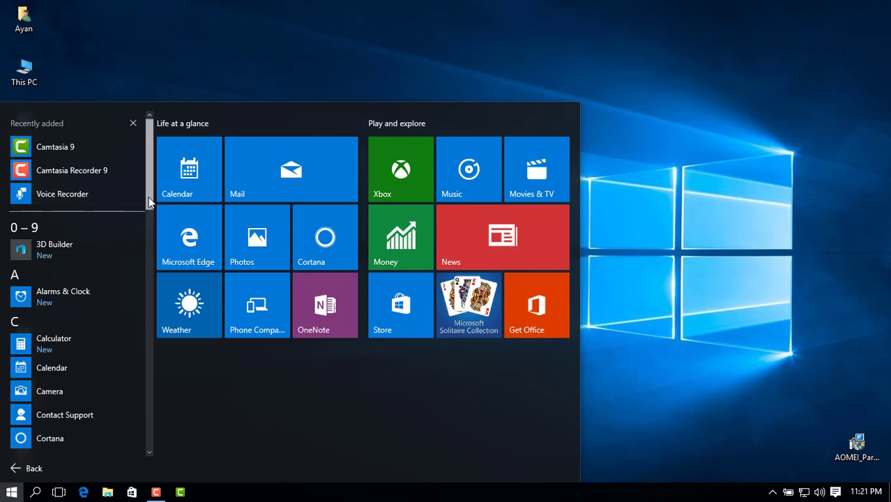
pyautogui.moveTo(149, 197); pyautogui.dragTo(150, 221)
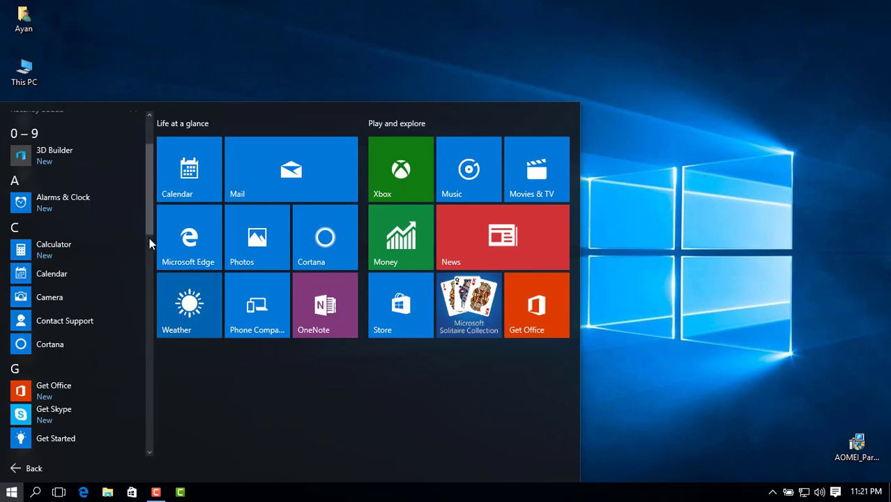
pyautogui.moveTo(149, 225); pyautogui.dragTo(140, 436)
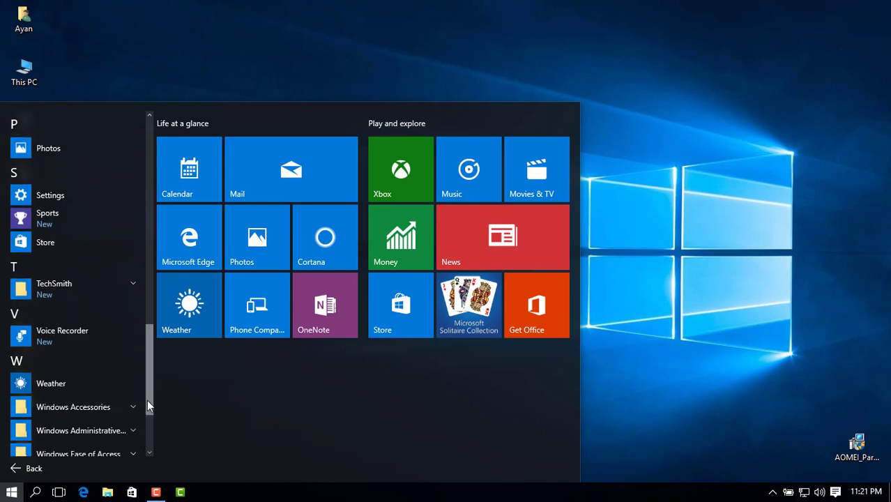
pyautogui.moveTo(147, 399)
pyautogui.mouseDown()
pyautogui.moveTo(145, 366)
pyautogui.moveTo(145, 391)
pyautogui.mouseUp()
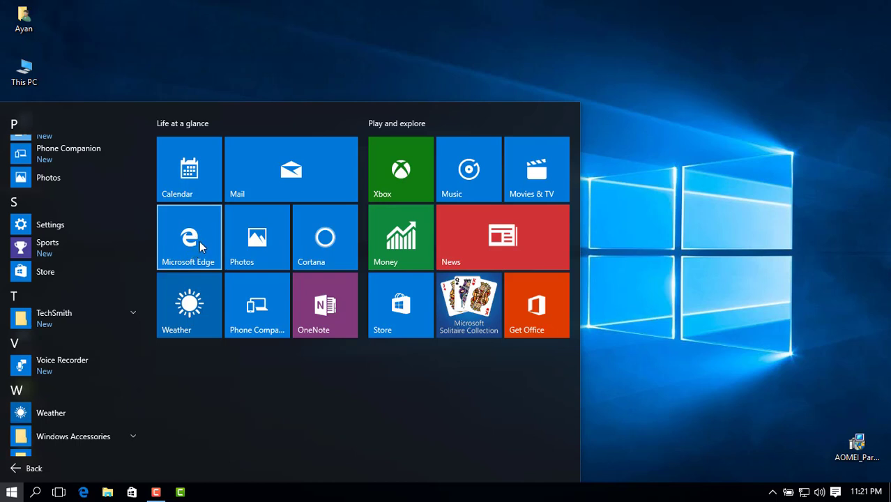
pyautogui.click(196, 246)
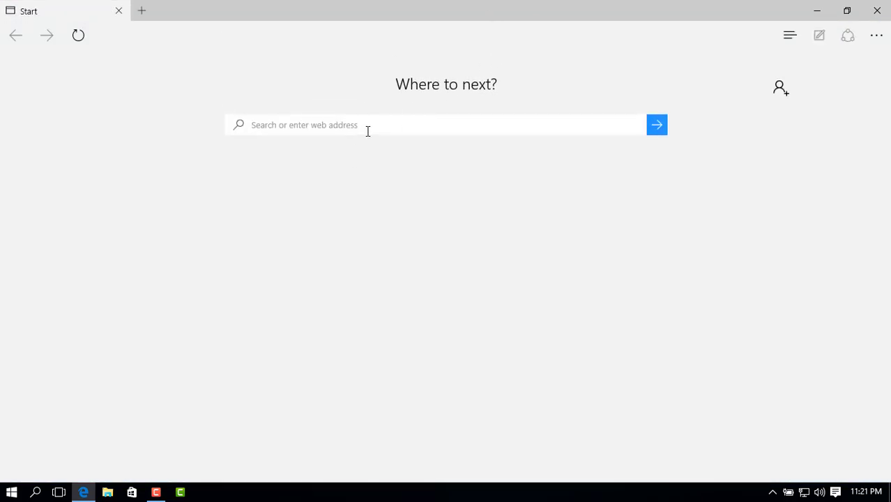
# - Search the web for "google chrome" using the suggested query
pyautogui.write('g')
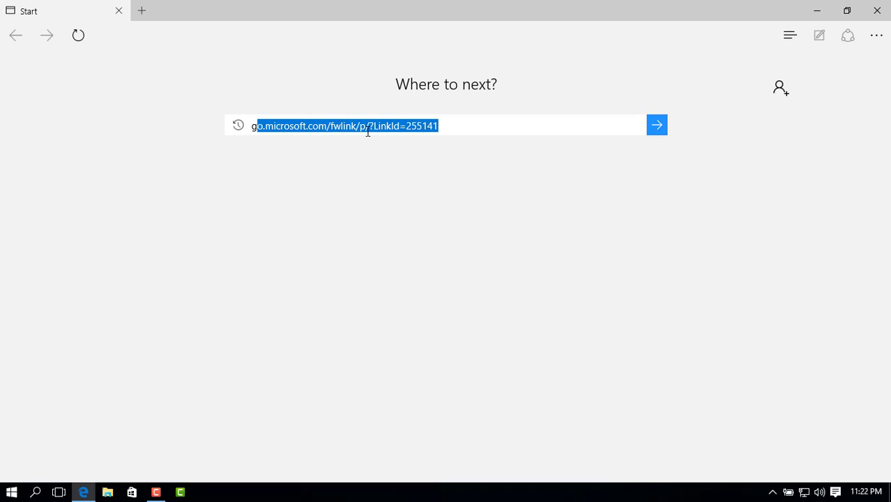
pyautogui.write('oo')
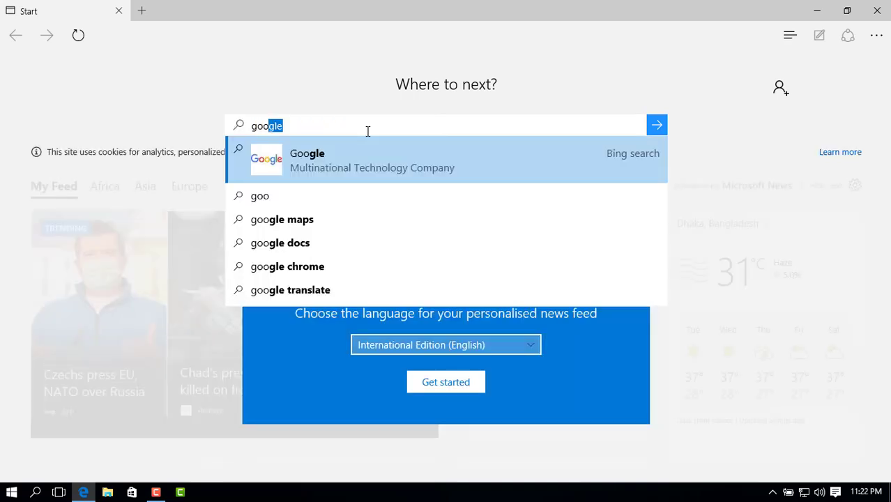
pyautogui.write('gle')
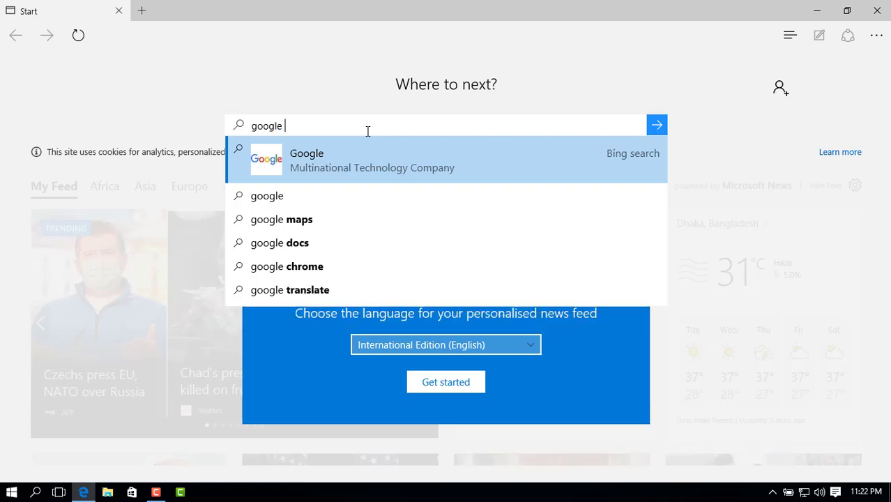
pyautogui.press('Down')
pyautogui.press('Down')
pyautogui.press('Down')
pyautogui.press('Down')
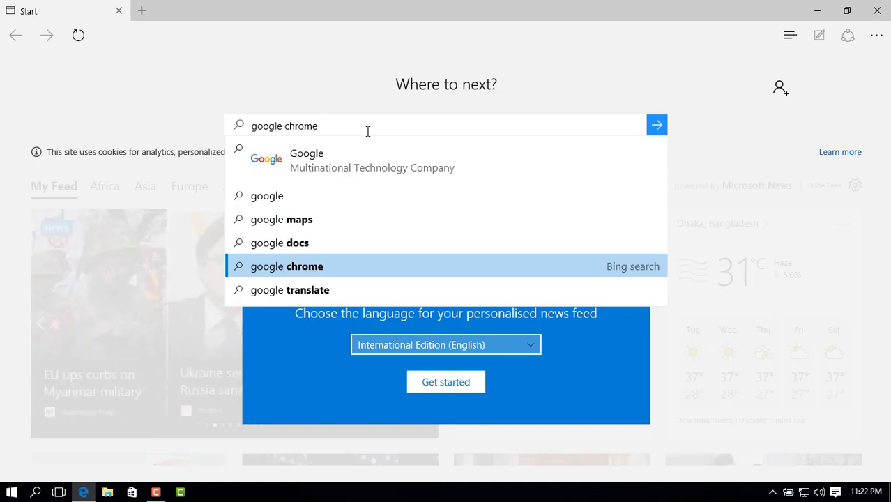
pyautogui.press('Return')
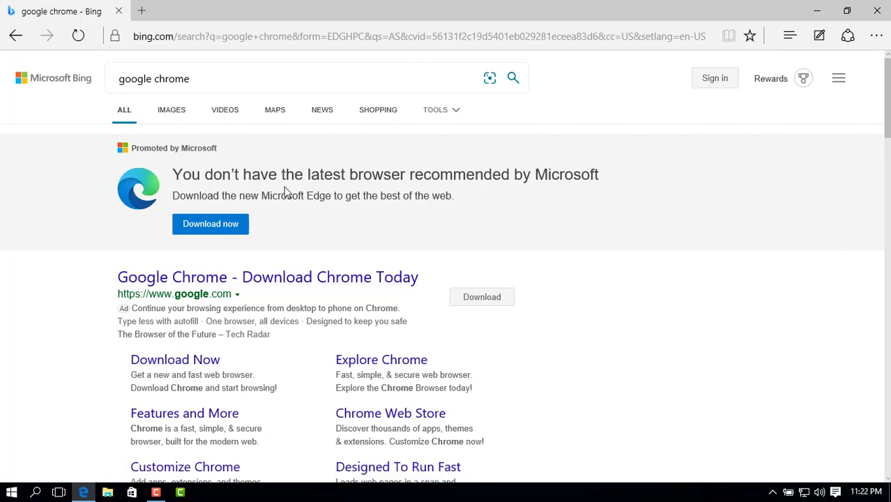
# - Open Google's Chrome download page from the search results and download the Chrome installer
pyautogui.click(187, 367)
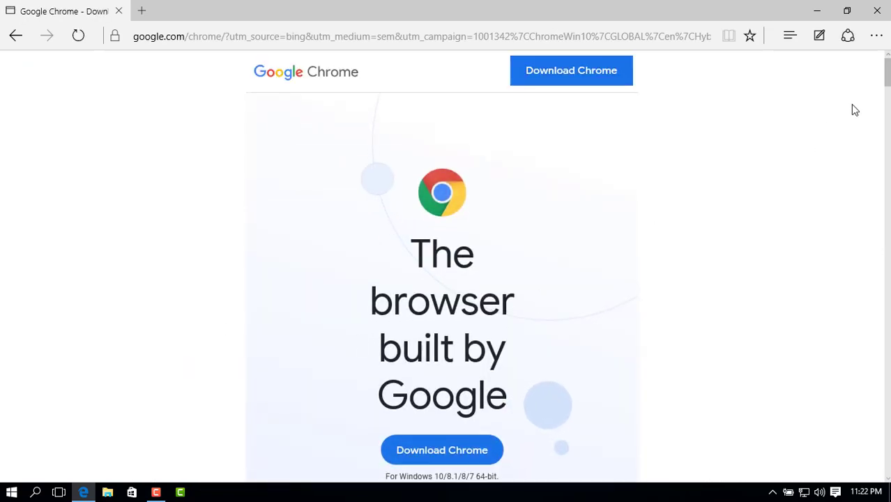
pyautogui.moveTo(888, 81)
pyautogui.mouseDown()
pyautogui.moveTo(887, 109)
pyautogui.moveTo(887, 92)
pyautogui.mouseUp()
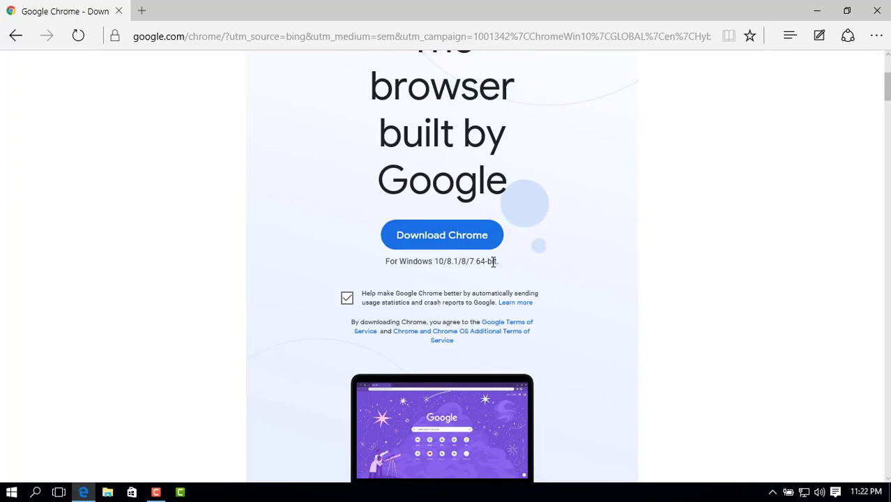
pyautogui.click(450, 242)
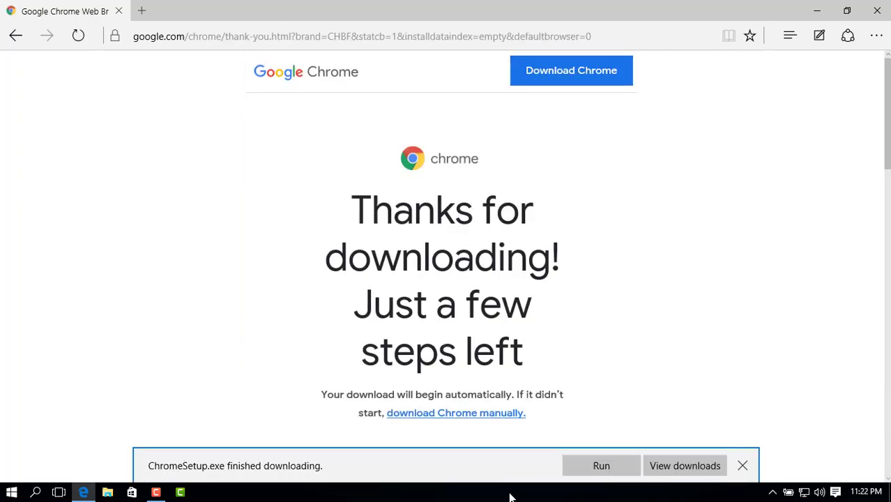
# - Run the downloaded ChromeSetup.exe and minimize the browser window
pyautogui.click(603, 468)
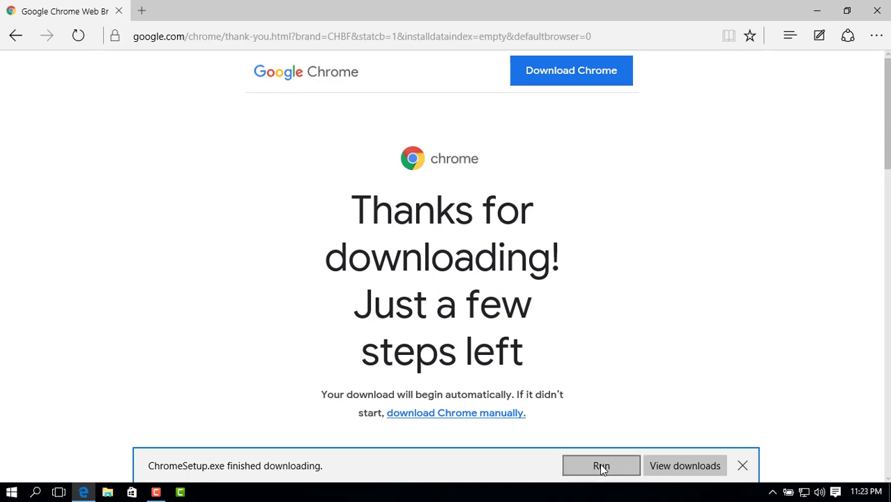
pyautogui.click(600, 466)
pyautogui.click(600, 467)
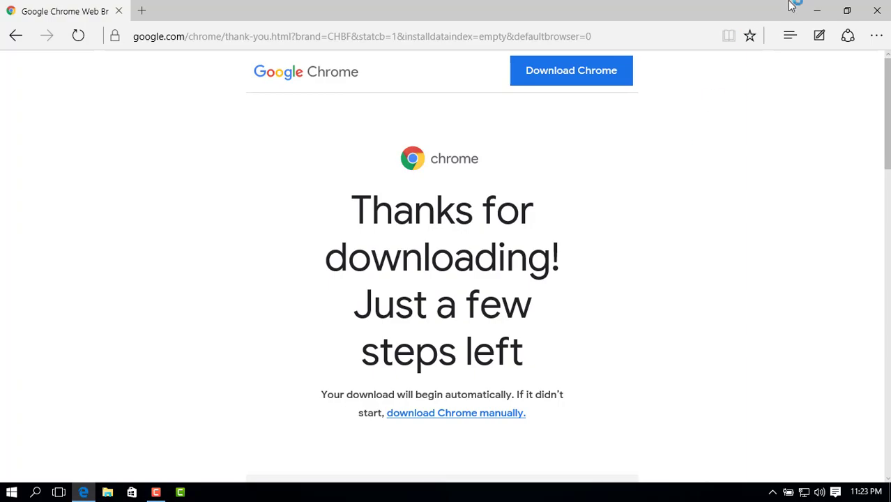
pyautogui.click(811, 10)
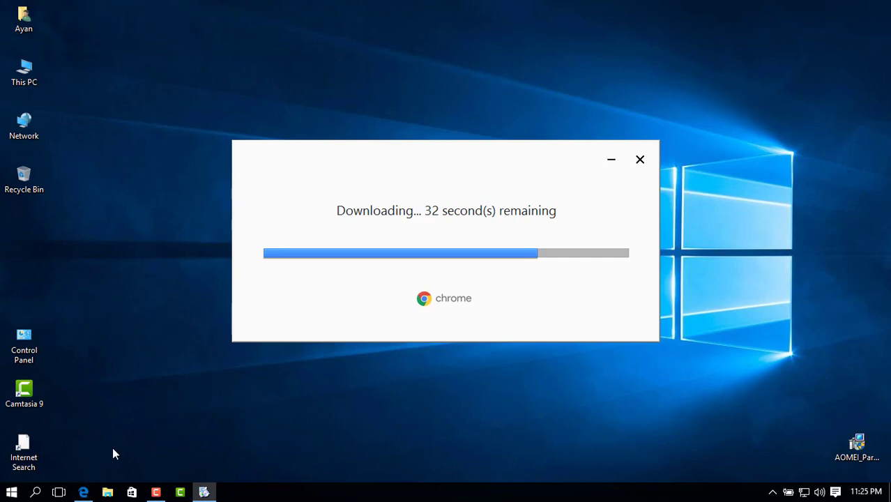
pyautogui.click(83, 492)
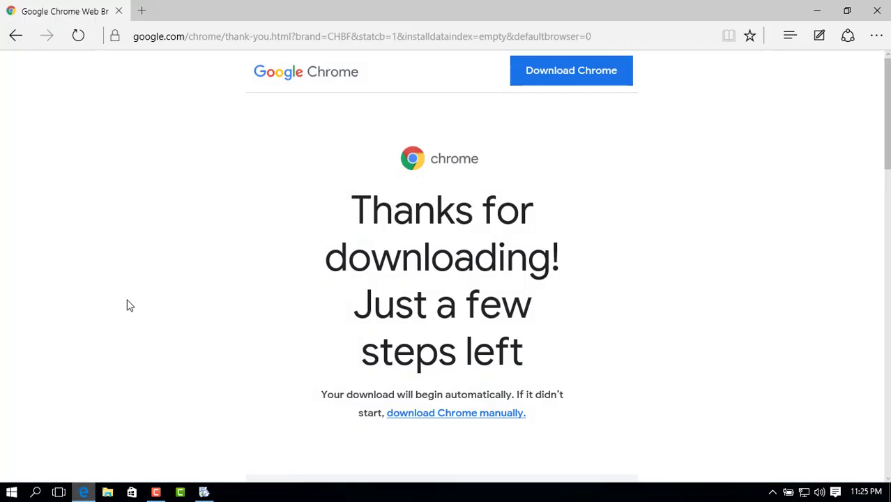
pyautogui.click(816, 9)
pyautogui.click(11, 492)
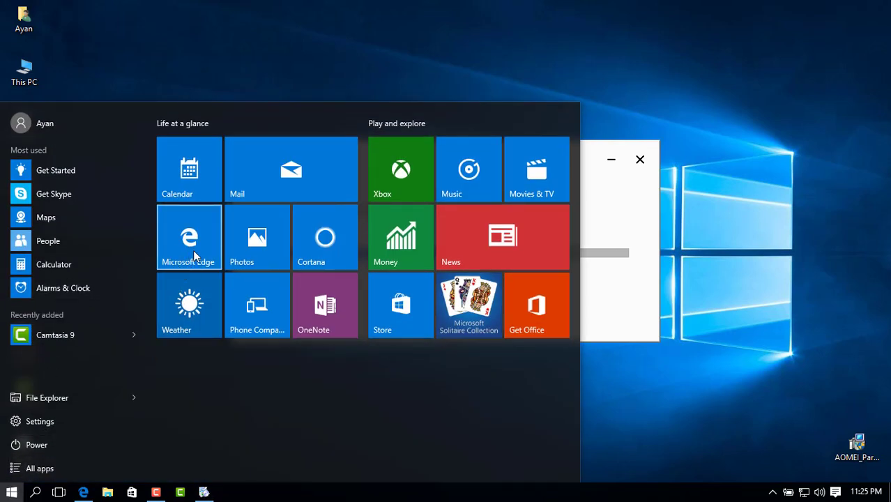
pyautogui.click(56, 468)
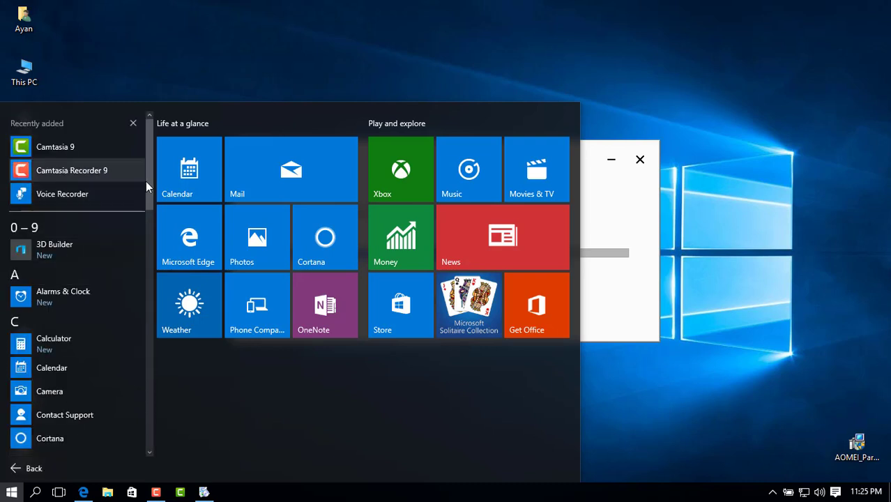
pyautogui.moveTo(147, 181); pyautogui.dragTo(154, 266)
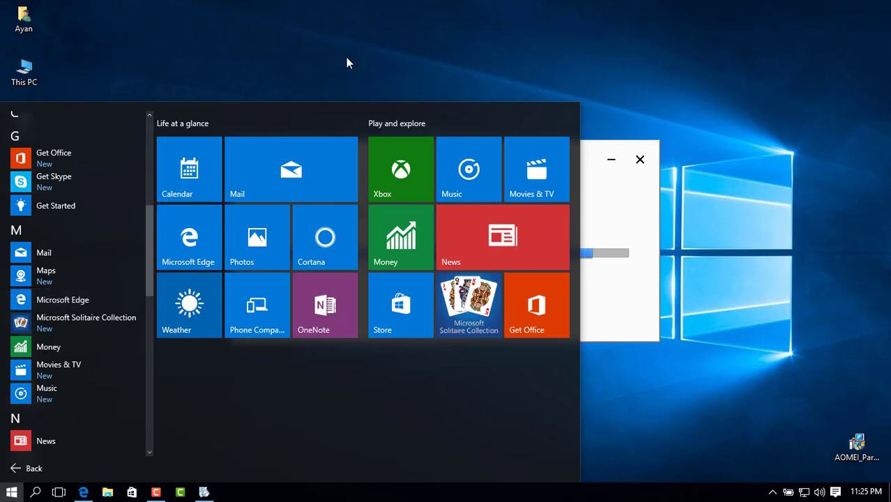
pyautogui.click(343, 9)
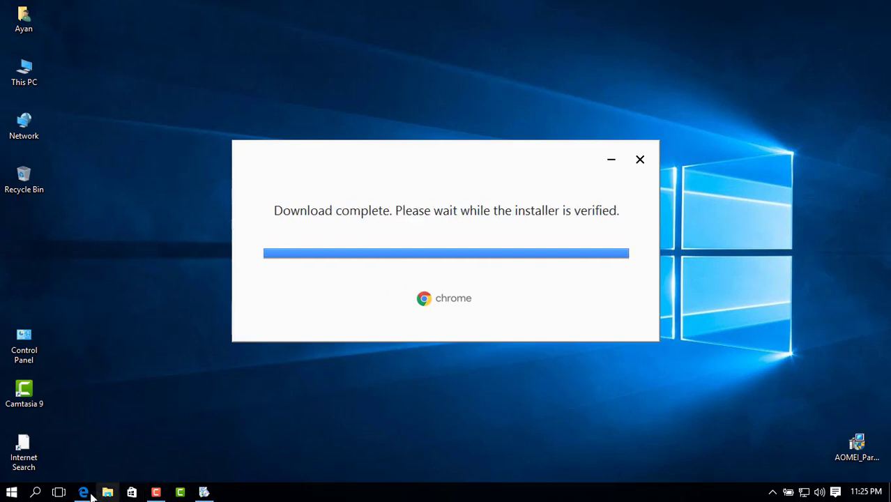
# - Switch back to Microsoft Edge and search the web for "mozilla firefox download"
pyautogui.moveTo(86, 494)
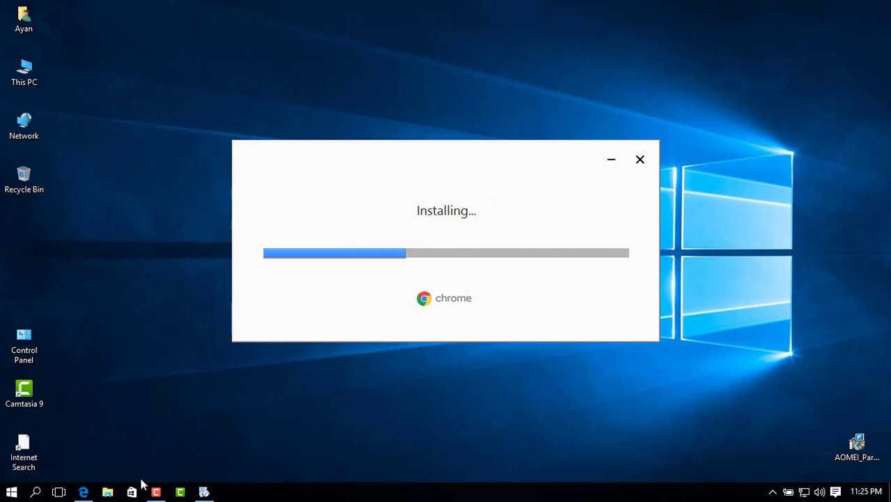
pyautogui.click(89, 496)
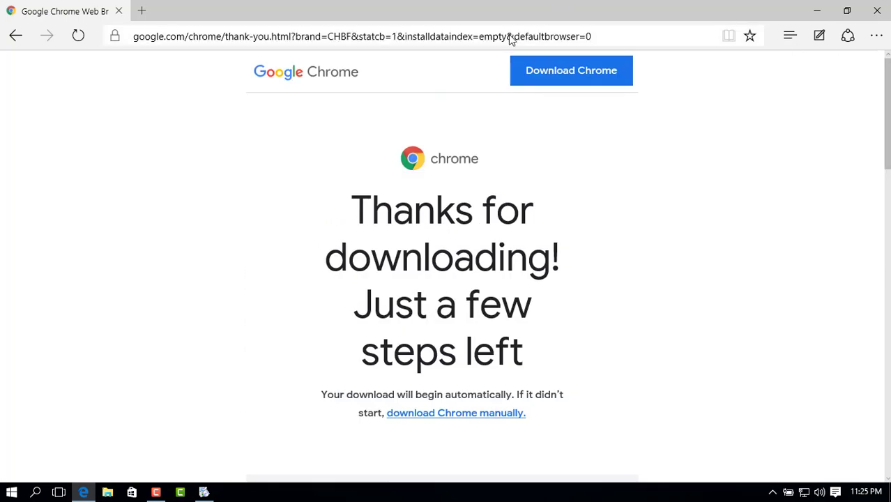
pyautogui.click(442, 30)
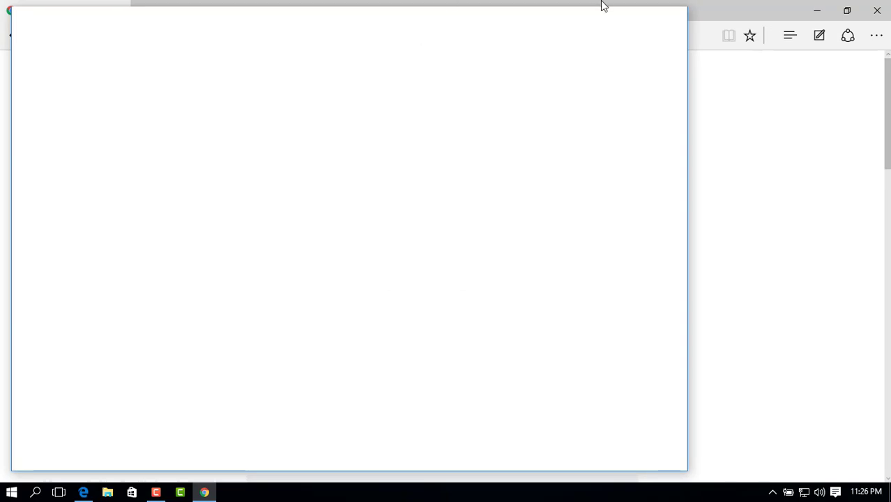
pyautogui.click(707, 5)
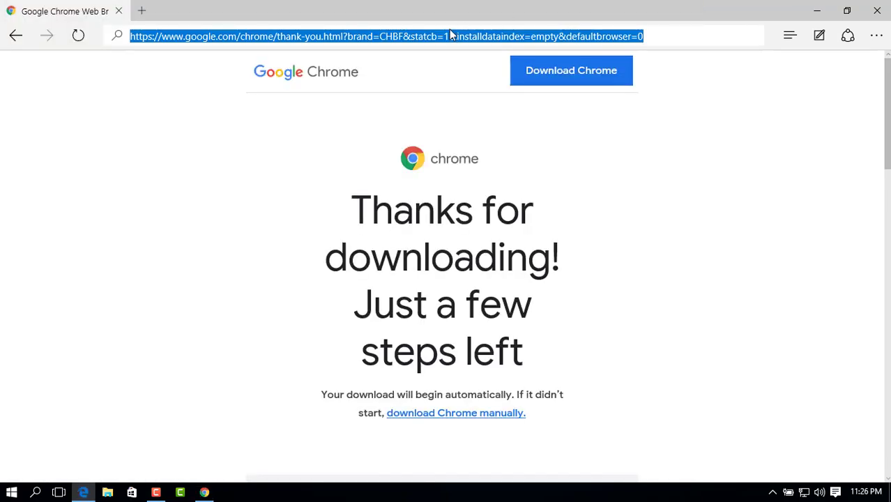
pyautogui.write('moz')
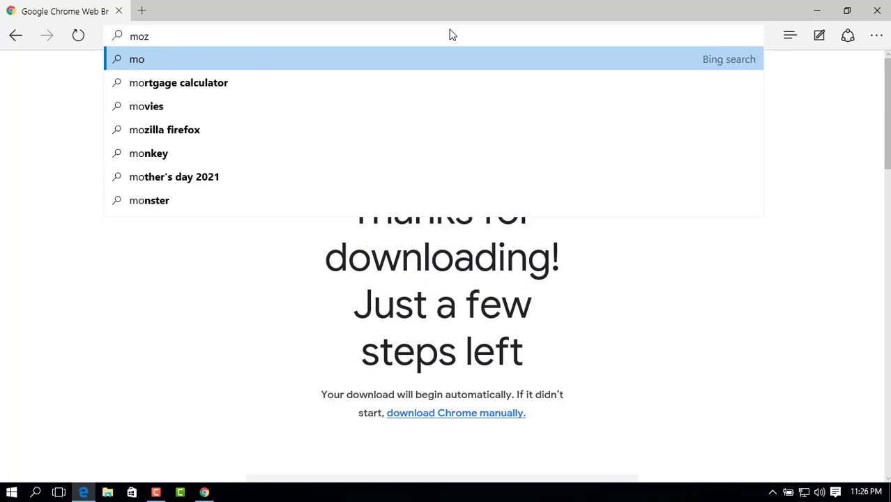
pyautogui.press('Down')
pyautogui.press('Down')
pyautogui.press('Down')
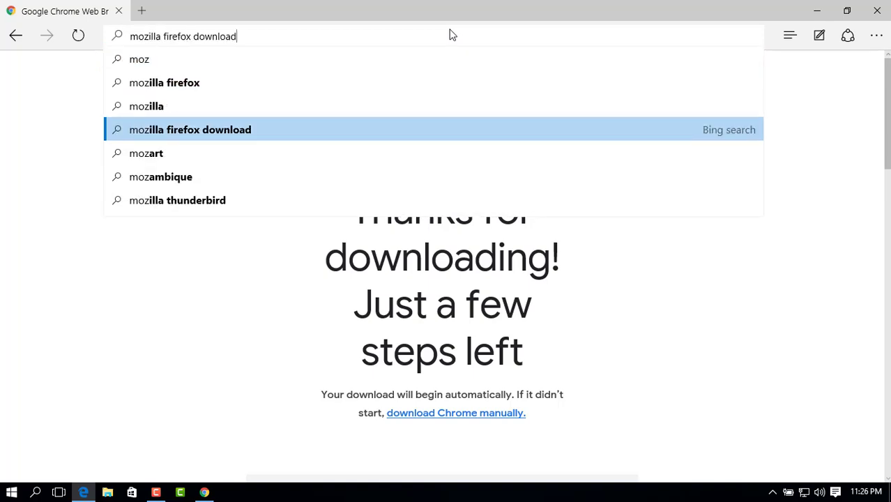
pyautogui.press('Return')
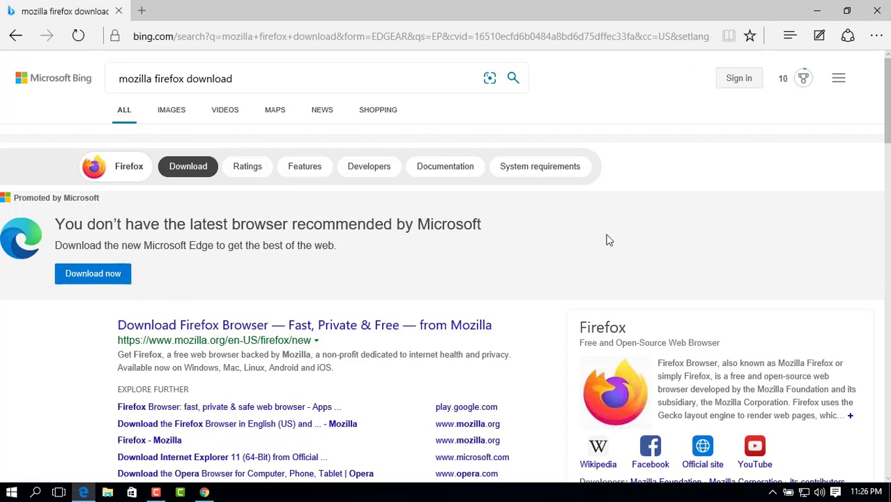
# - Open Mozilla's Firefox download page from the search results and download the Firefox installer
pyautogui.scroll(-2, 528, 222)
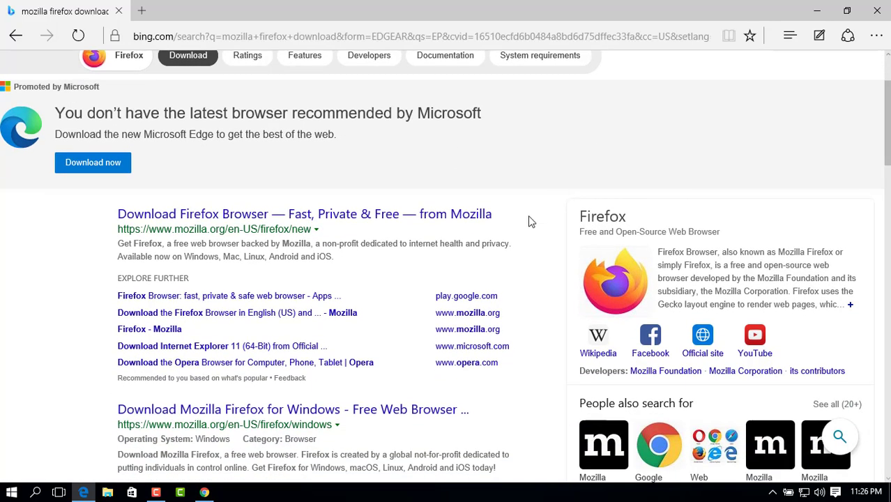
pyautogui.click(206, 216)
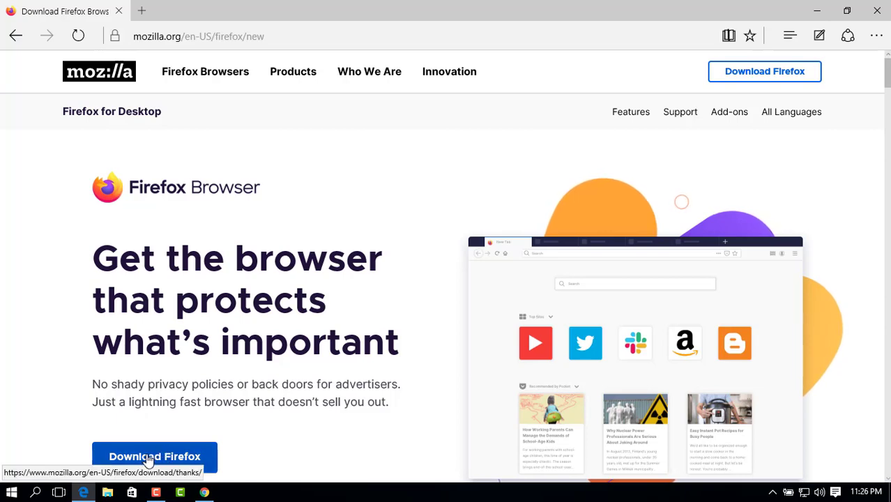
pyautogui.moveTo(888, 77); pyautogui.dragTo(888, 101)
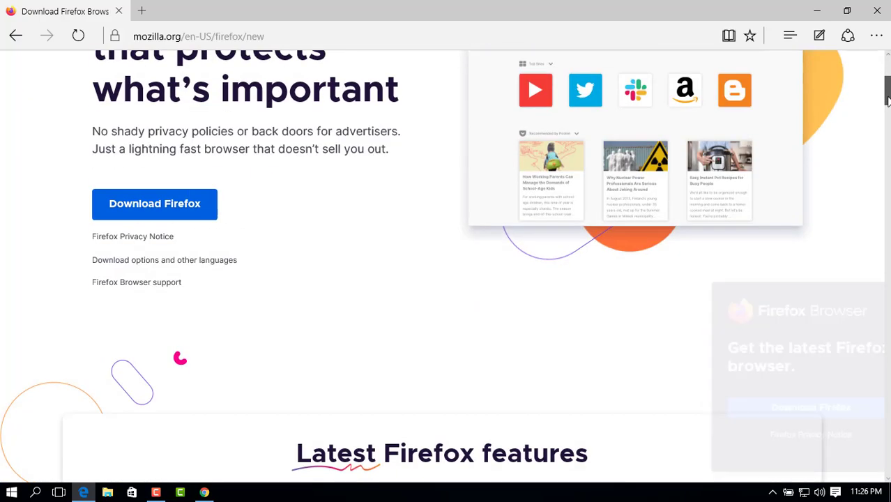
pyautogui.click(159, 205)
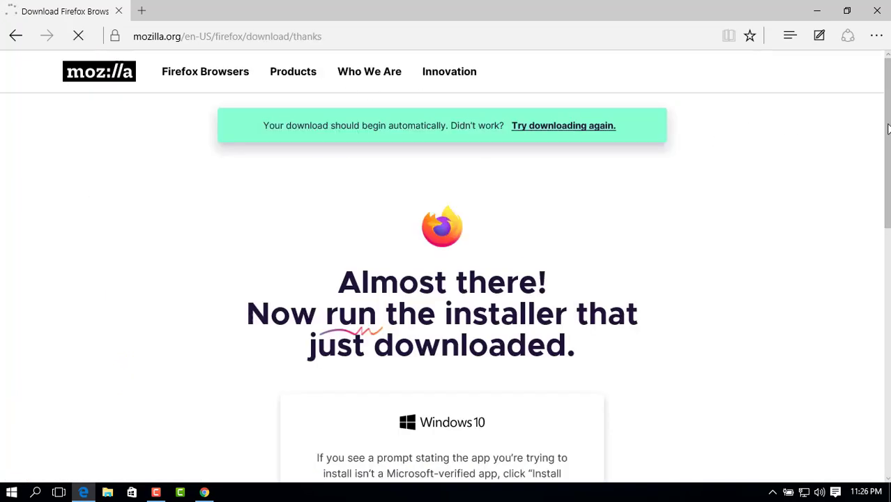
# - Run the downloaded Firefox Installer.exe
pyautogui.scroll(-2, 886, 129)
pyautogui.scroll(-1, 614, 306)
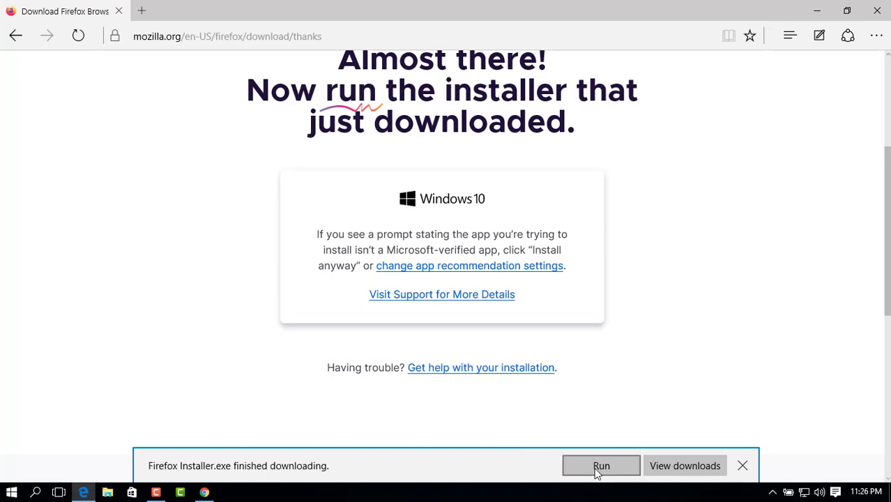
pyautogui.click(600, 466)
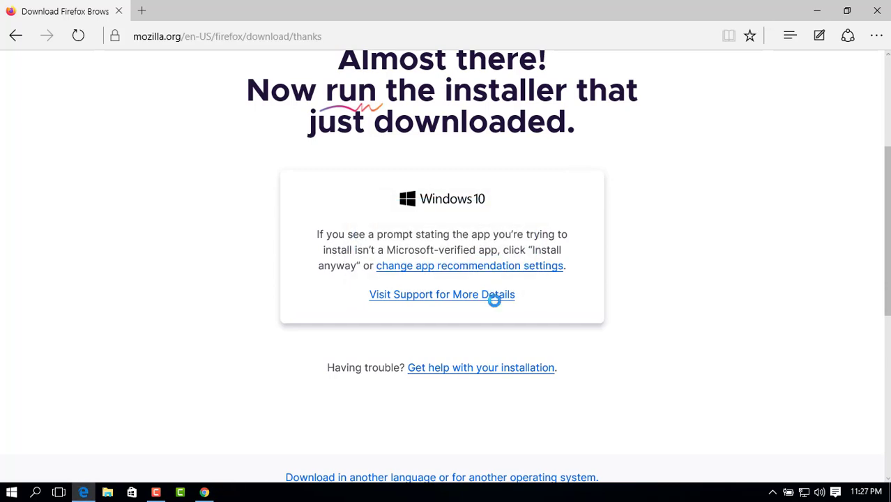
# - Minimize Microsoft Edge, then switch to the Google Chrome welcome window and maximize it
pyautogui.click(828, 13)
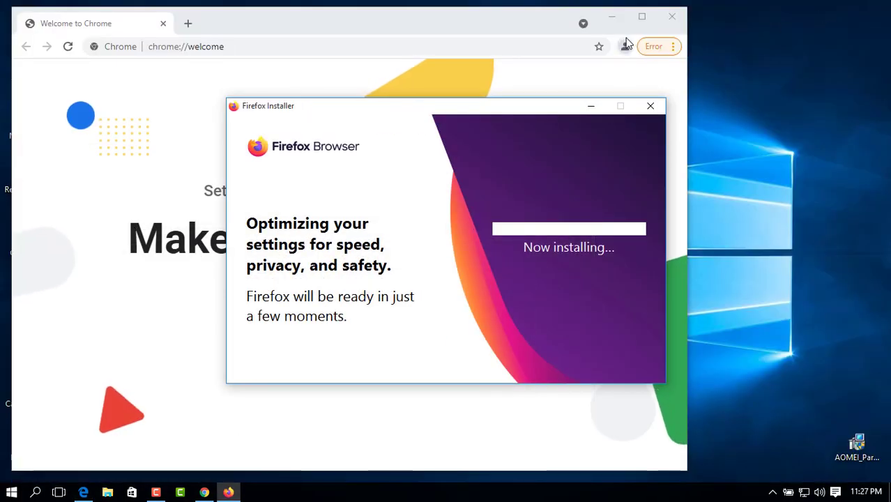
pyautogui.click(612, 17)
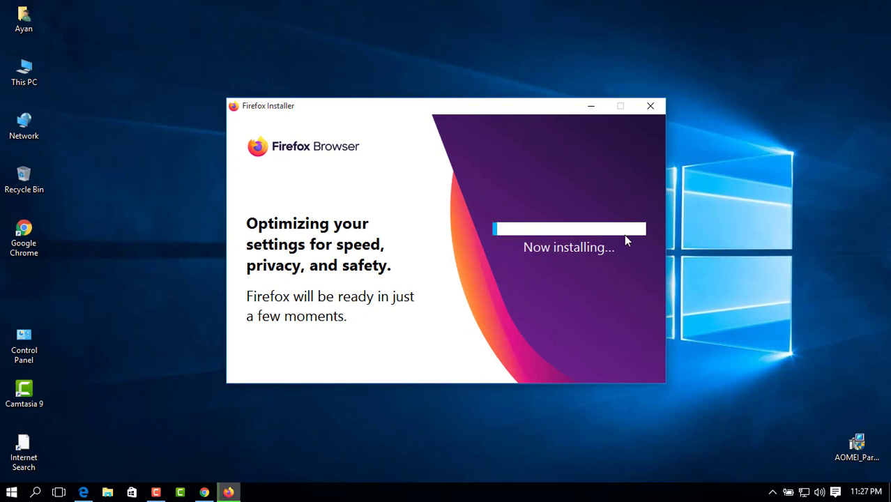
pyautogui.click(204, 492)
pyautogui.click(637, 22)
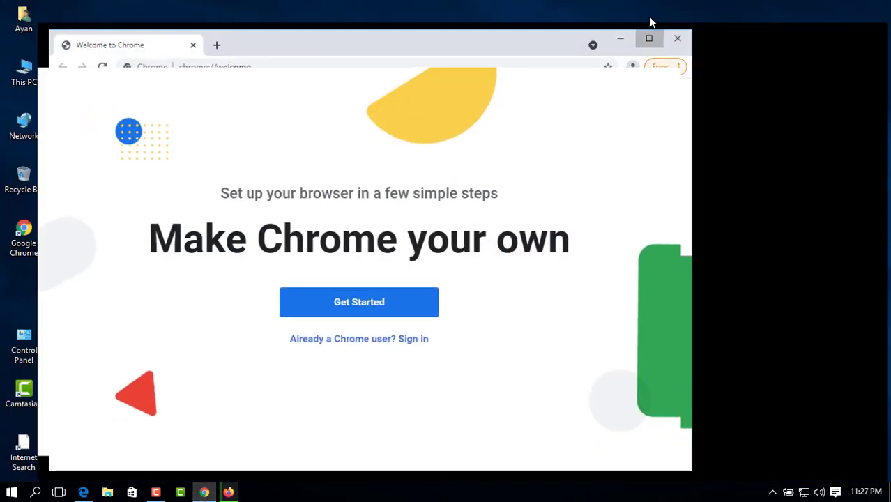
# - Search Google for "youtube" using the suggested query and open the YouTube site from the results
pyautogui.click(439, 33)
pyautogui.write('yo')
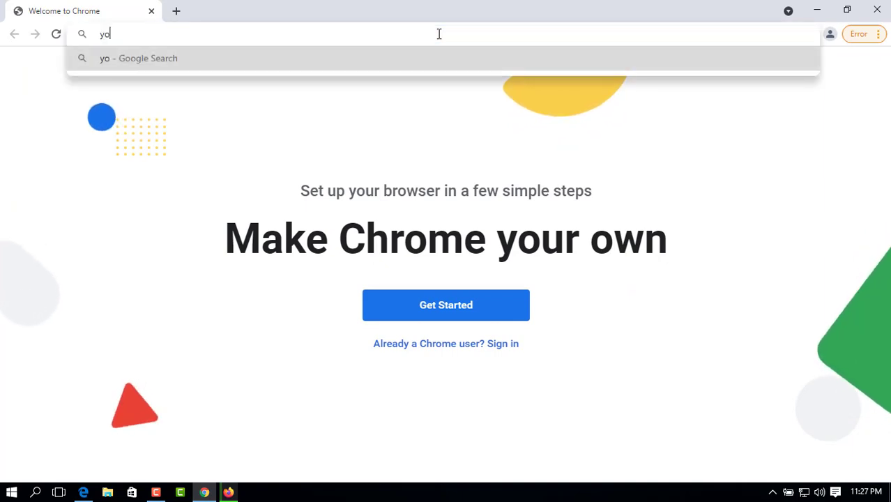
pyautogui.press('BackSpace')
pyautogui.press('BackSpace')
pyautogui.write('y')
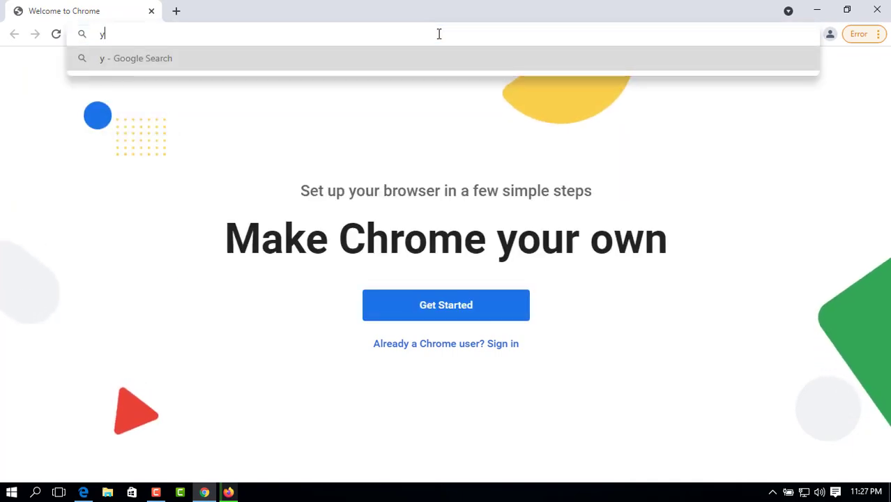
pyautogui.write('oy')
pyautogui.press('BackSpace')
pyautogui.write('t')
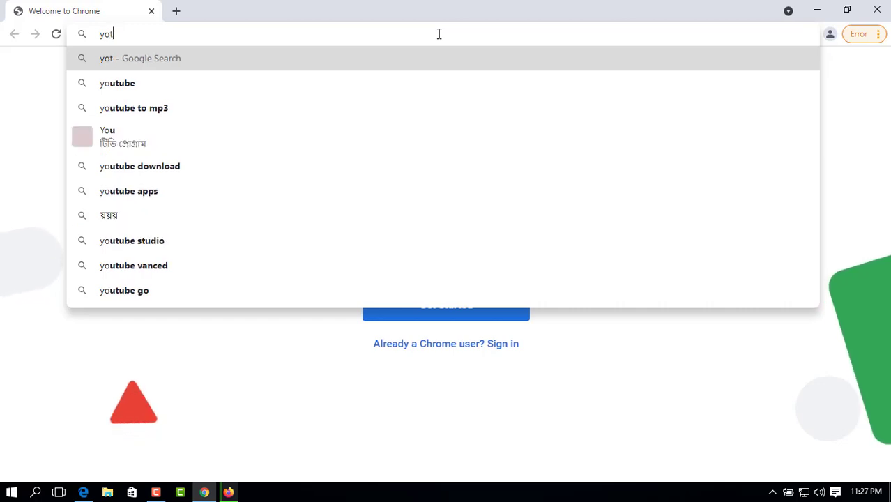
pyautogui.write('ube')
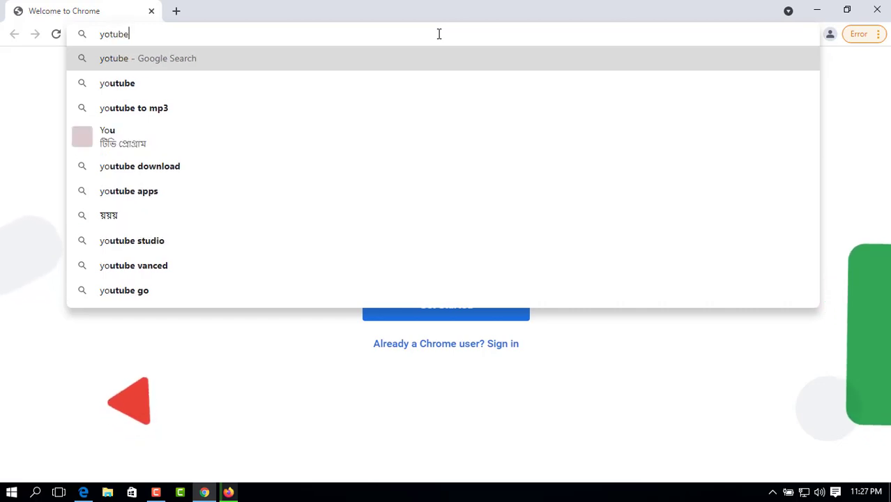
pyautogui.press('Down')
pyautogui.press('Return')
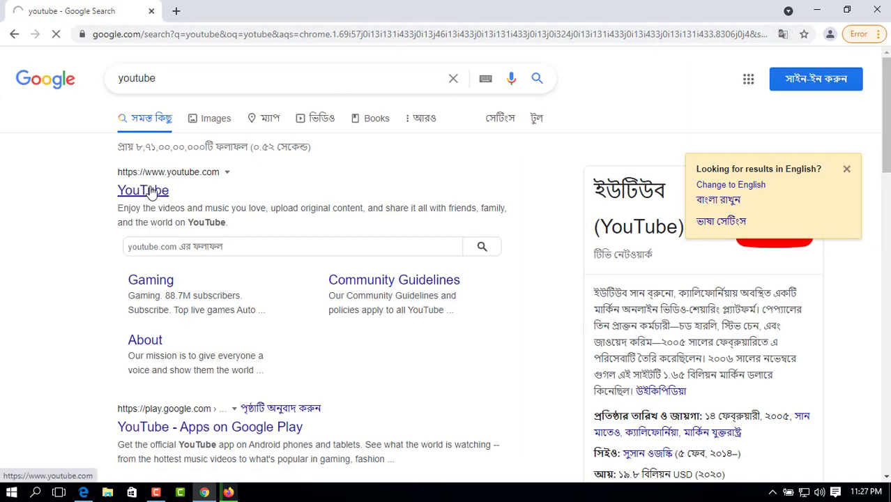
pyautogui.click(151, 193)
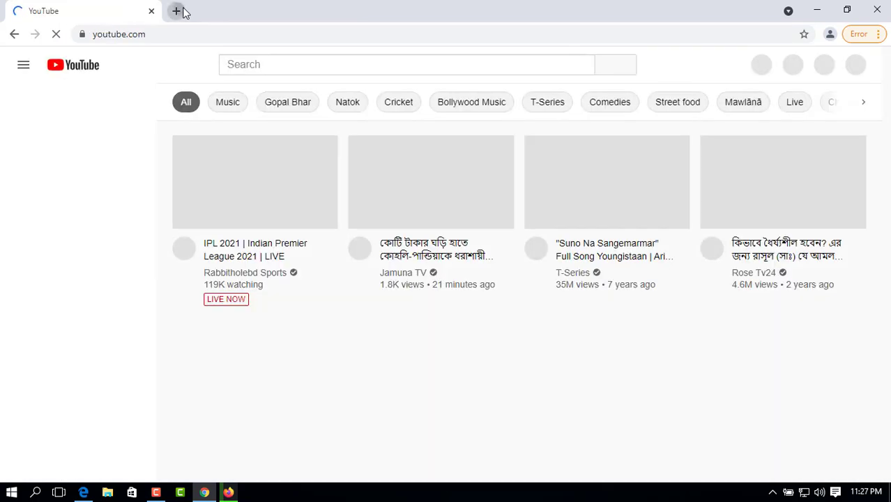
# - Search Google for "facebook" in a new tab and open the "Facebook - Log In or Sign Up" result
pyautogui.click(176, 10)
pyautogui.write('face')
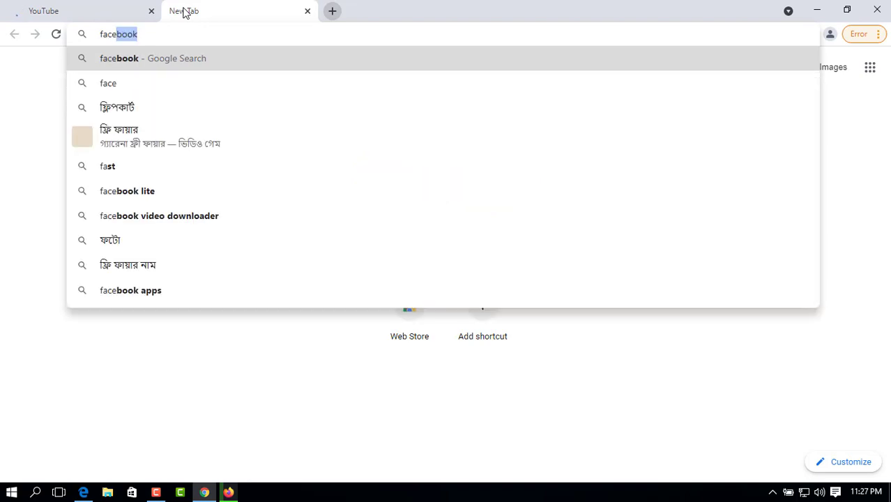
pyautogui.write('book')
pyautogui.press('Return')
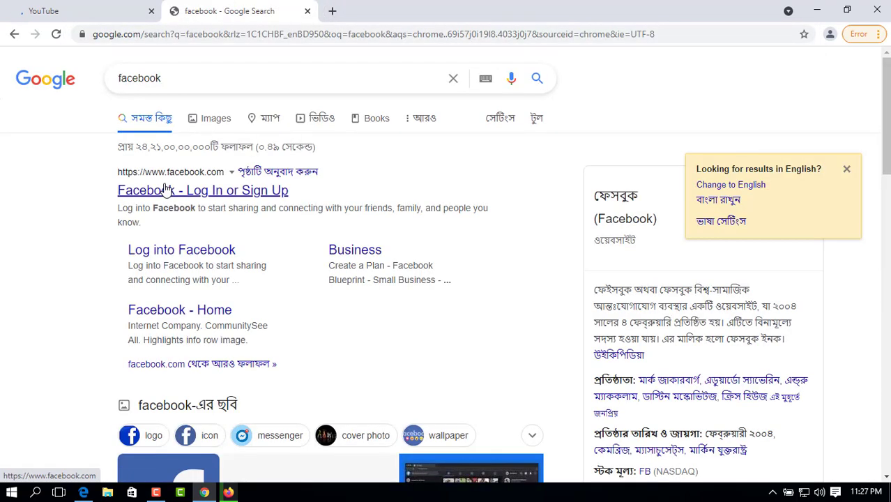
pyautogui.click(165, 197)
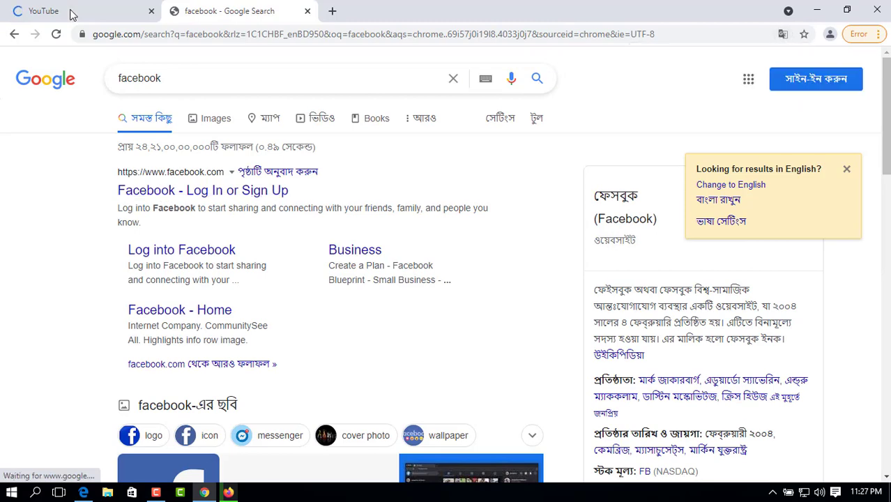
pyautogui.click(78, 13)
pyautogui.click(232, 9)
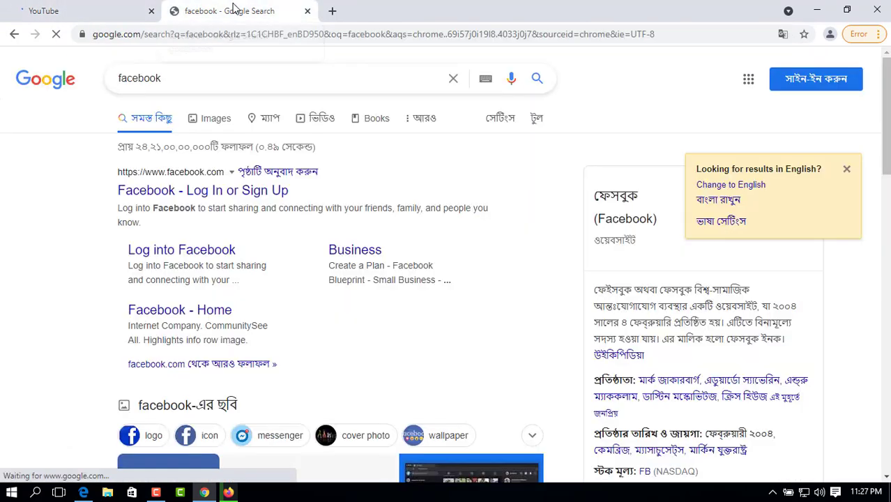